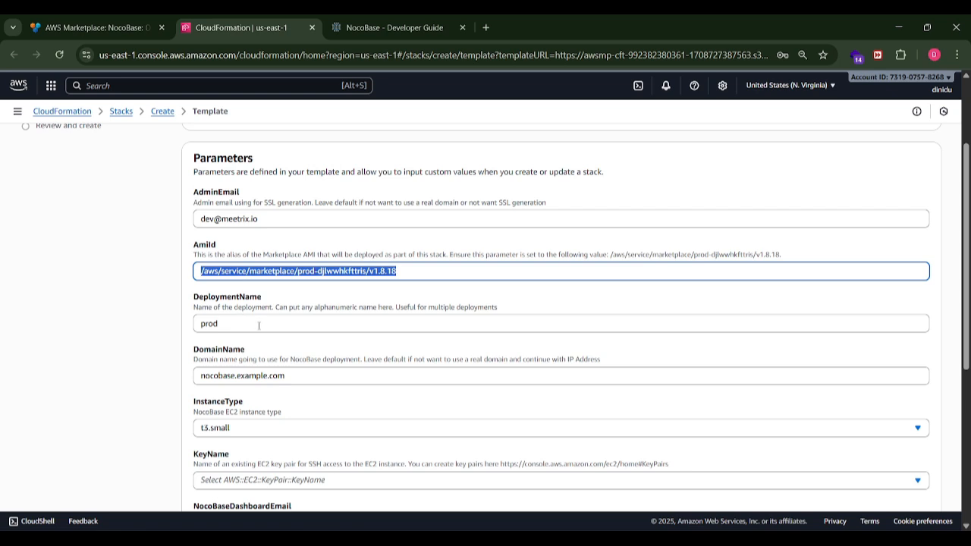
- Set the stack's DomainName parameter to nocobase.marketplace.meetrix.io
{"action": "left_click", "coordinate": [258, 323]}
{"action": "double_click", "coordinate": [234, 322]}
{"action": "left_click", "coordinate": [255, 374]}
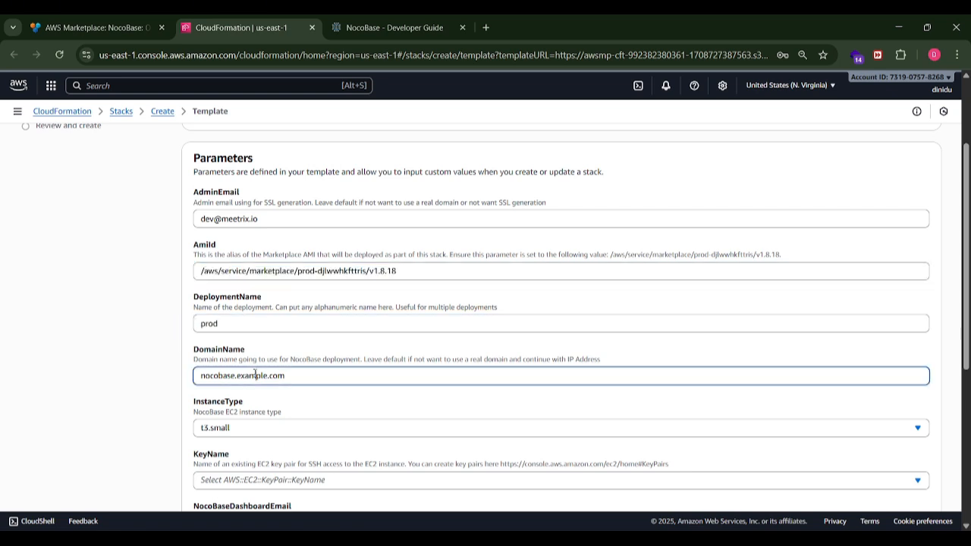
{"action": "left_click_drag", "start_coordinate": [301, 380], "coordinate": [241, 378]}
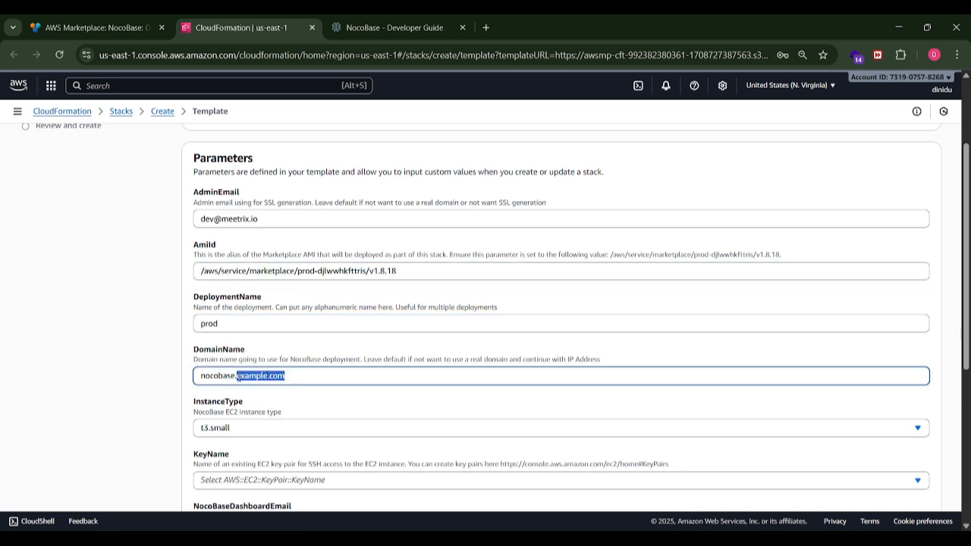
{"action": "type", "text": "marketplac"}
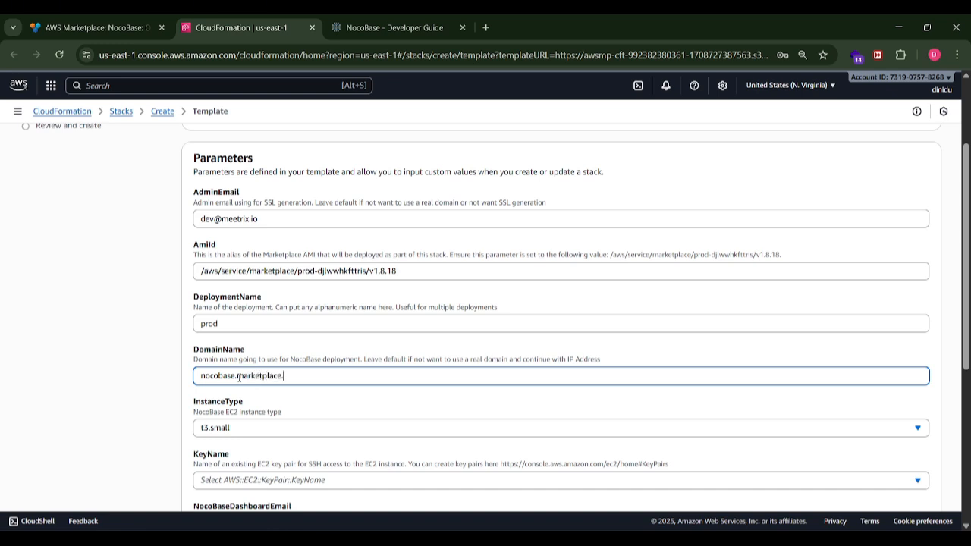
{"action": "type", "text": "e.meetrix.io"}
- Choose t3.small as the instance type and select the existing EC2 key pair for SSH access
{"action": "scroll", "coordinate": [238, 377], "scroll_direction": "down", "scroll_amount": 2}
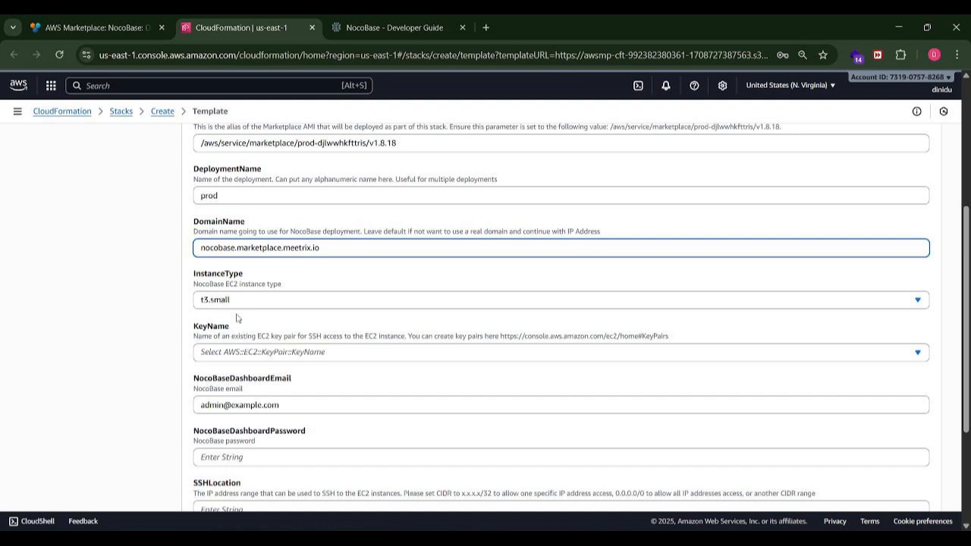
{"action": "left_click", "coordinate": [239, 303]}
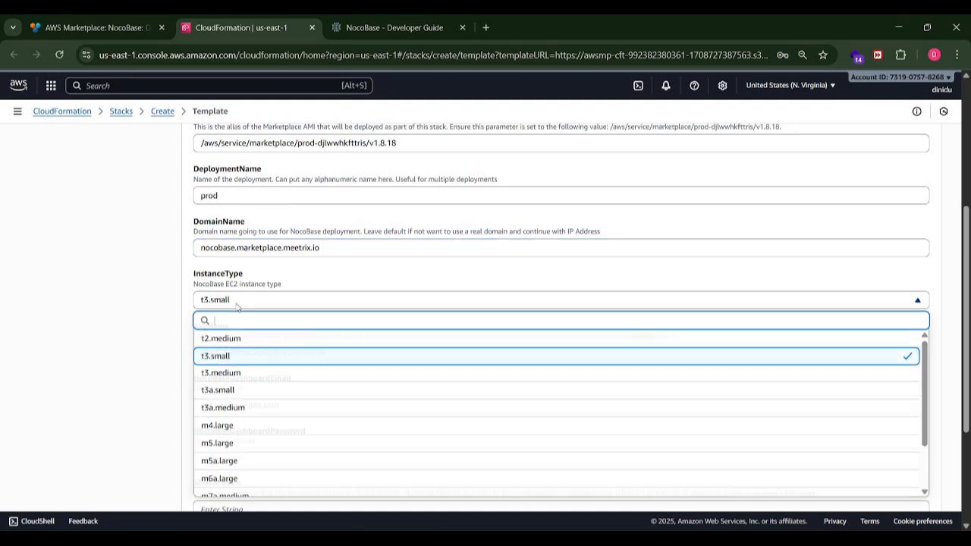
{"action": "left_click", "coordinate": [241, 361]}
{"action": "scroll", "coordinate": [238, 332], "scroll_direction": "down", "scroll_amount": 1}
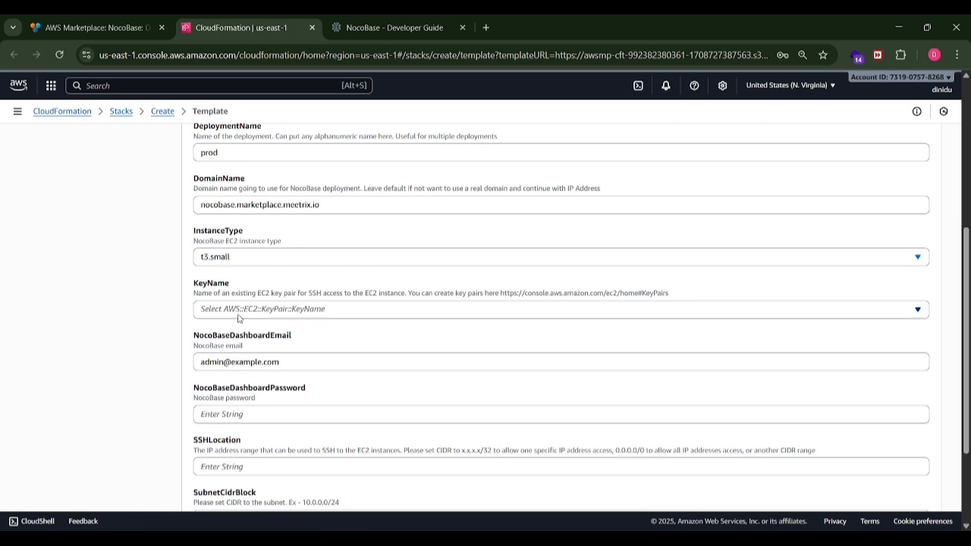
{"action": "left_click", "coordinate": [239, 311]}
{"action": "left_click", "coordinate": [245, 376]}
- Enter the NocoBase dashboard password in the stack parameters
{"action": "scroll", "coordinate": [245, 377], "scroll_direction": "down", "scroll_amount": 1}
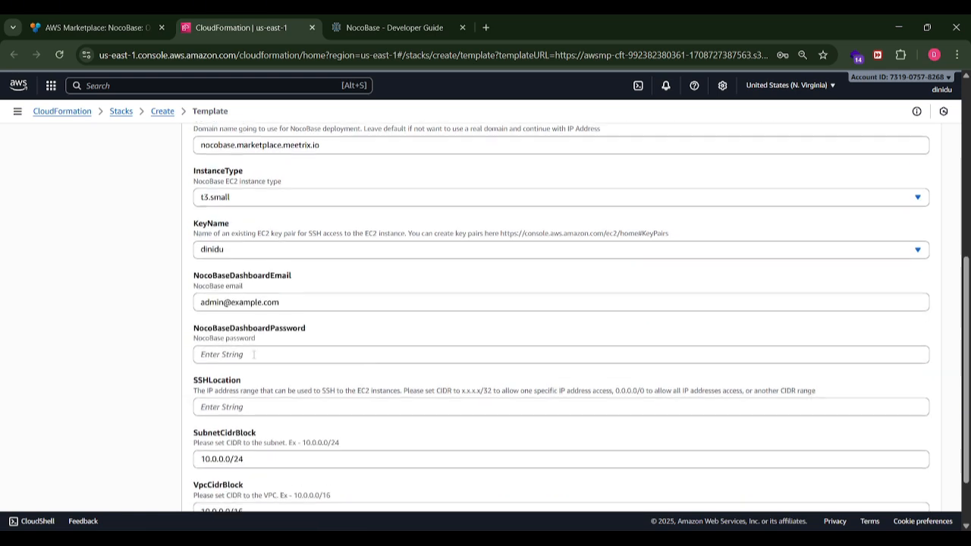
{"action": "left_click", "coordinate": [292, 295]}
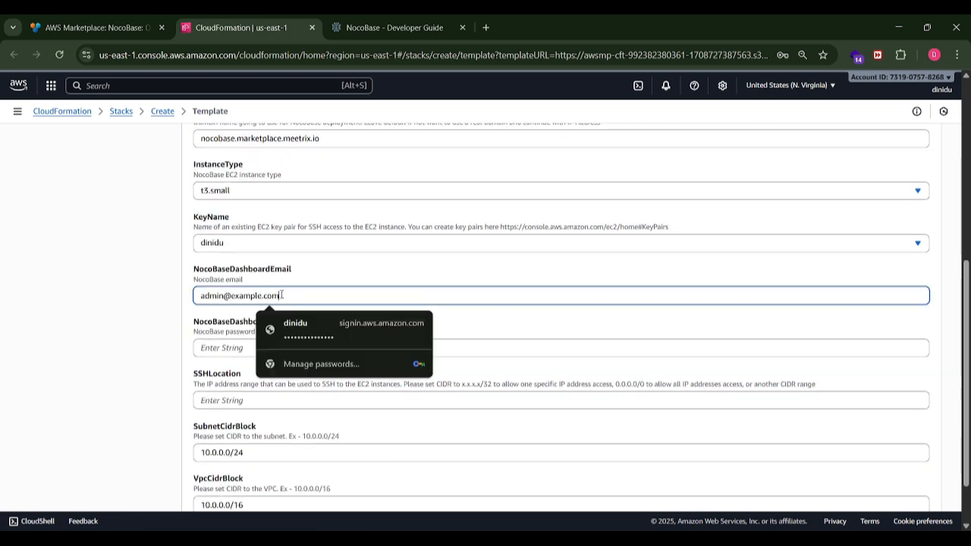
{"action": "left_click_drag", "start_coordinate": [296, 298], "coordinate": [194, 297]}
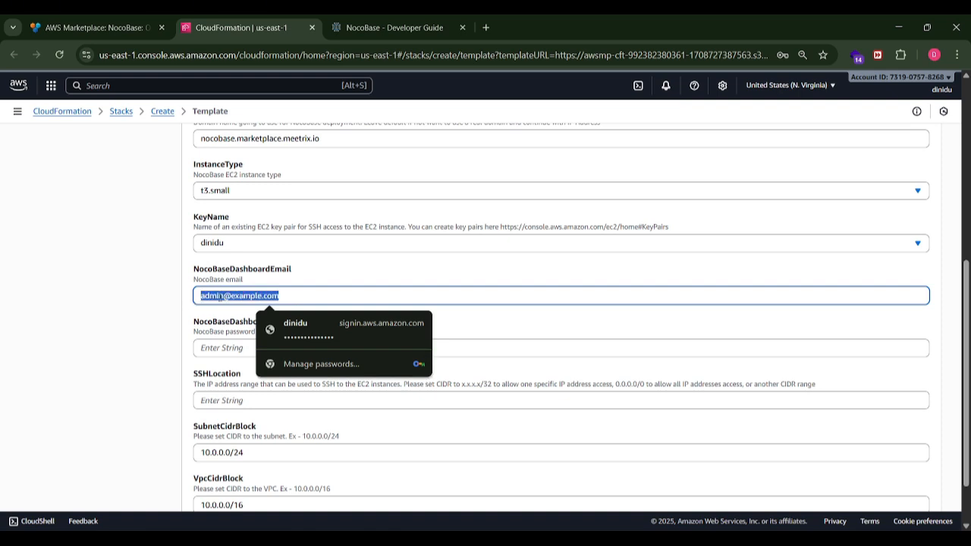
{"action": "left_click", "coordinate": [228, 328]}
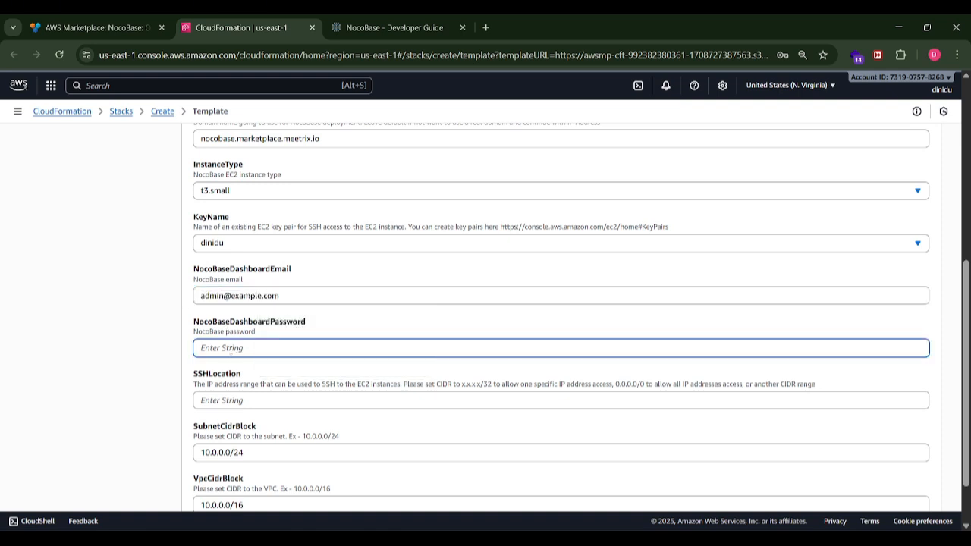
{"action": "type", "text": "admin"}
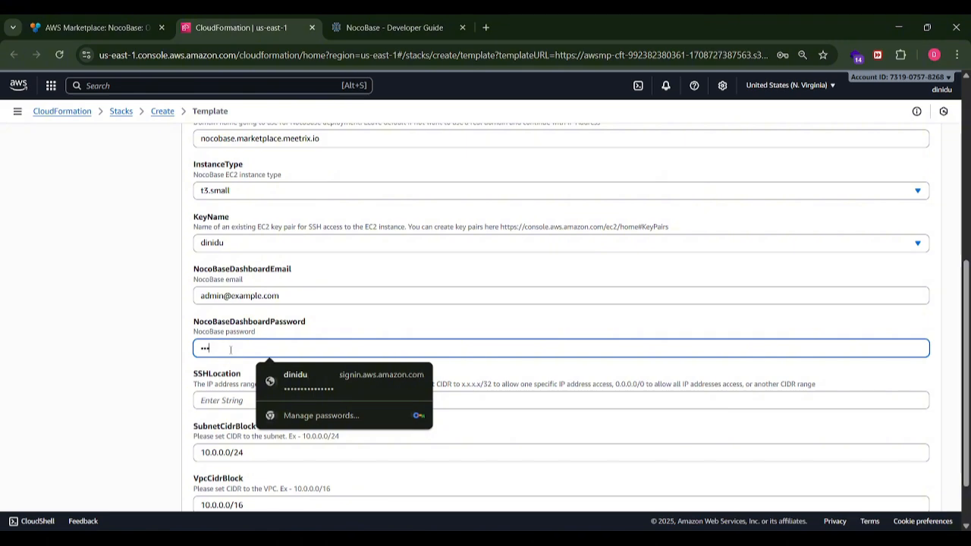
{"action": "type", "text": "123"}
- Set SSHLocation to 0.0.0.0/0 and proceed to the stack options
{"action": "left_click", "coordinate": [221, 400]}
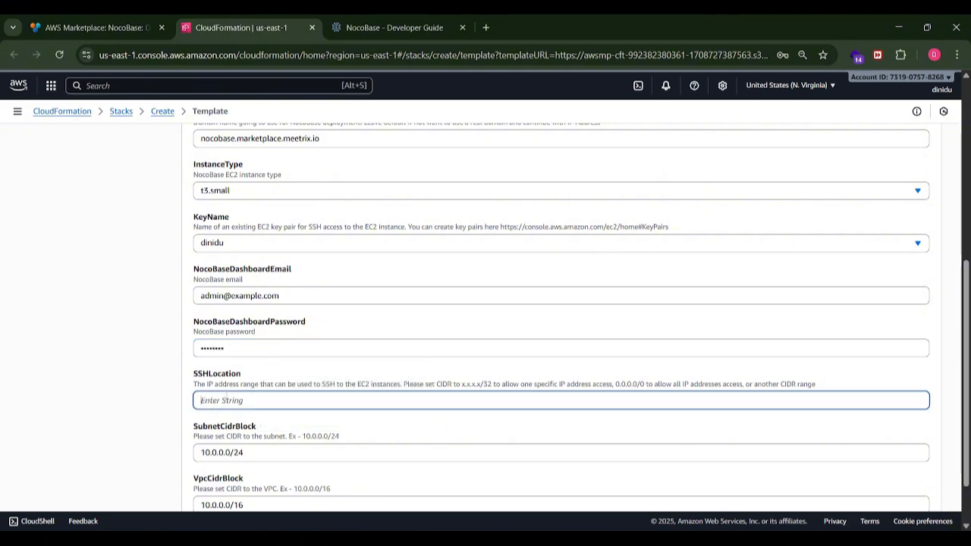
{"action": "type", "text": "0.0.0.0/0"}
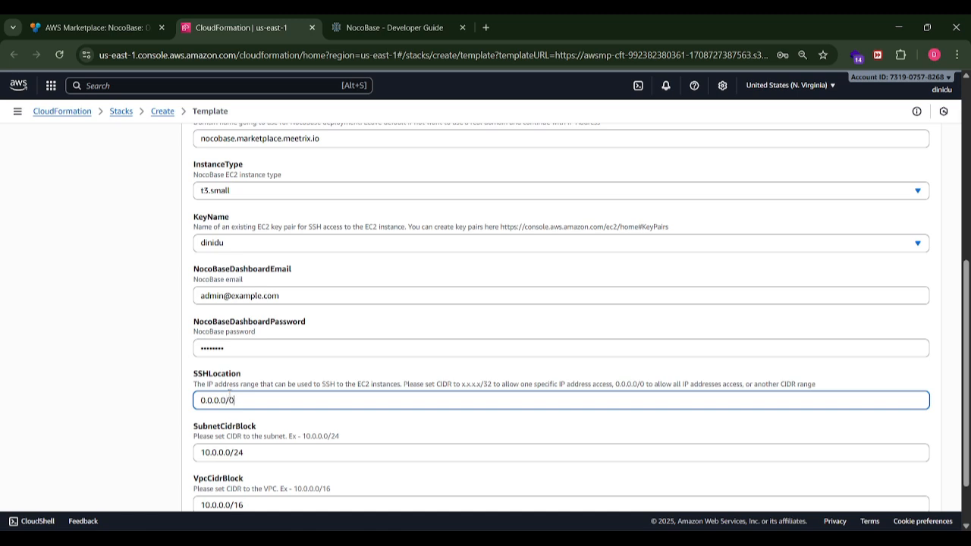
{"action": "scroll", "coordinate": [194, 392], "scroll_direction": "down", "scroll_amount": 1}
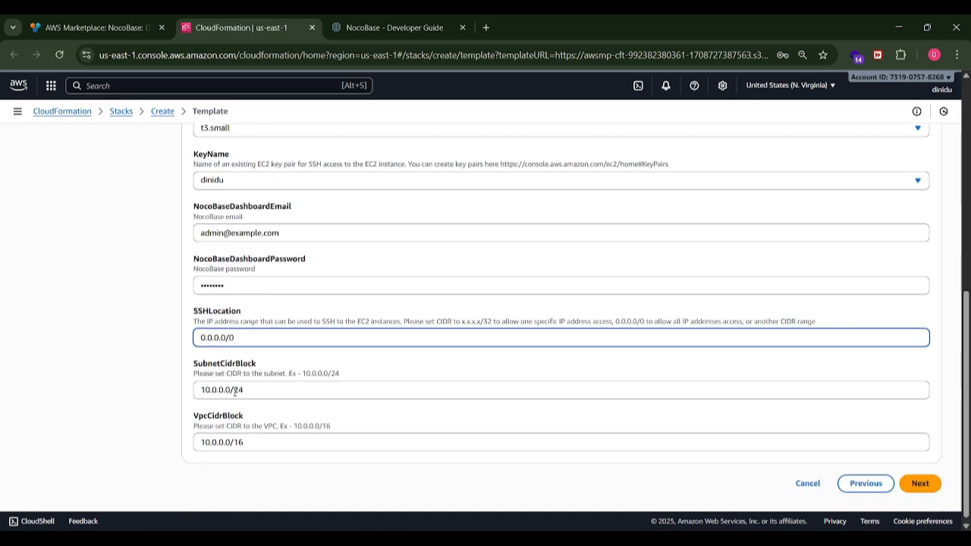
{"action": "key", "text": "Tab"}
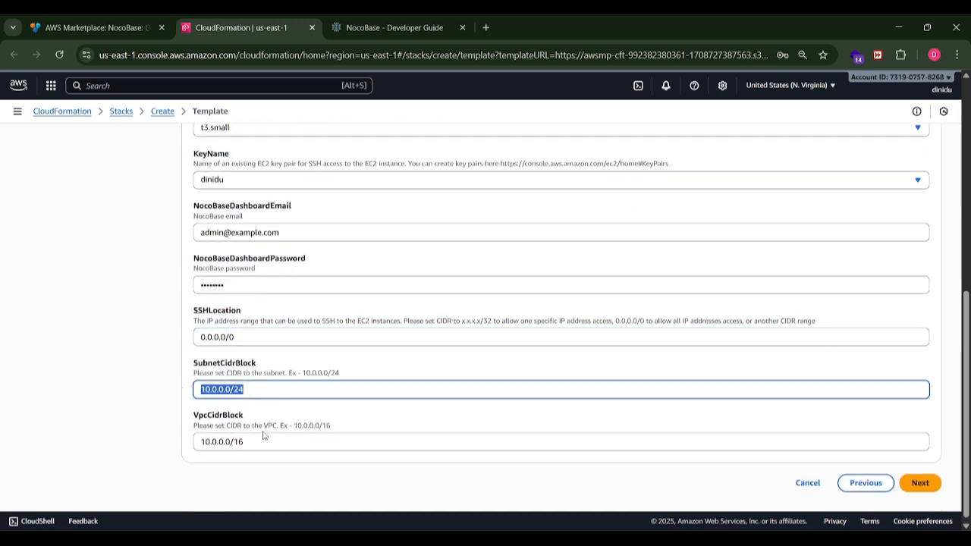
{"action": "key", "text": "Tab"}
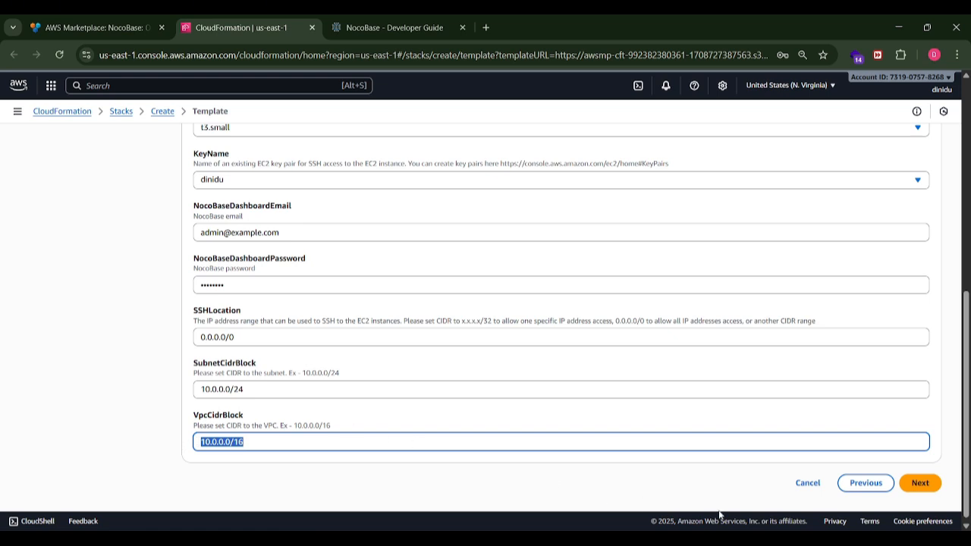
{"action": "left_click", "coordinate": [727, 471]}
{"action": "left_click", "coordinate": [917, 485]}
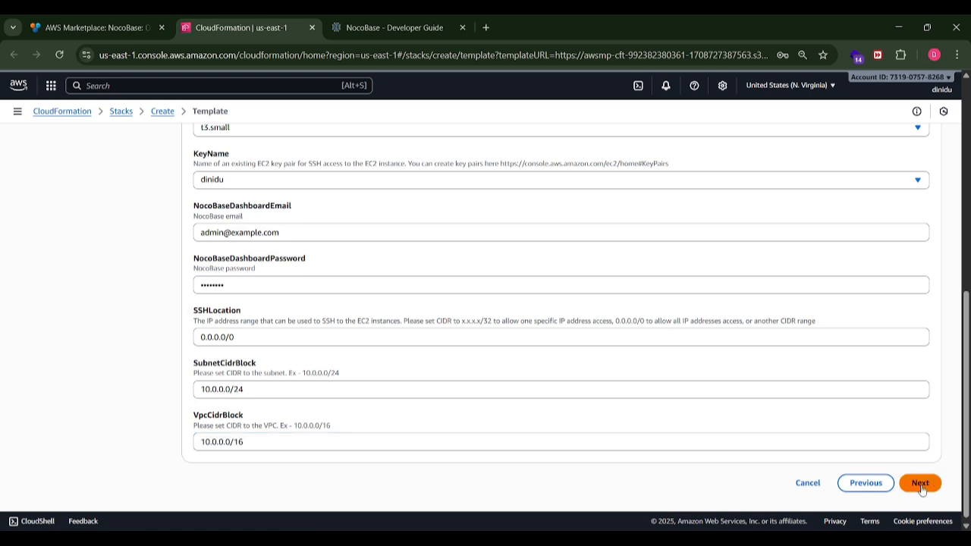
- Acknowledge that CloudFormation might create IAM resources with custom names and continue to the review
{"action": "scroll", "coordinate": [408, 342], "scroll_direction": "down", "scroll_amount": 3}
{"action": "scroll", "coordinate": [408, 342], "scroll_direction": "down", "scroll_amount": 4}
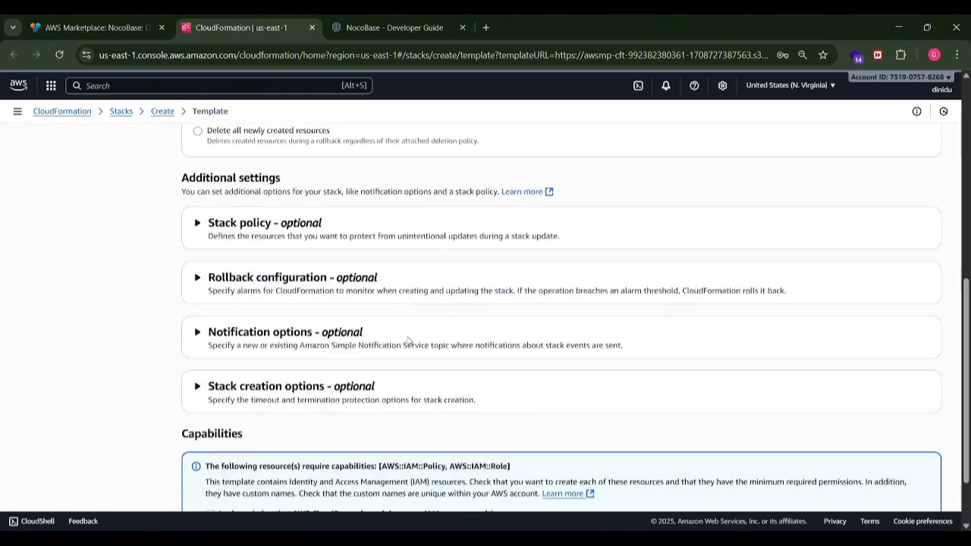
{"action": "left_click", "coordinate": [209, 434]}
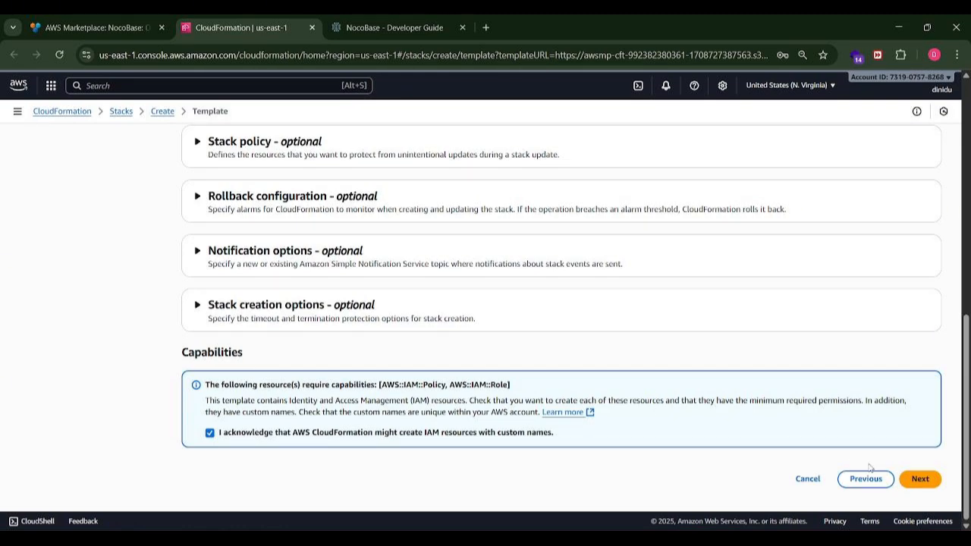
{"action": "left_click", "coordinate": [920, 479]}
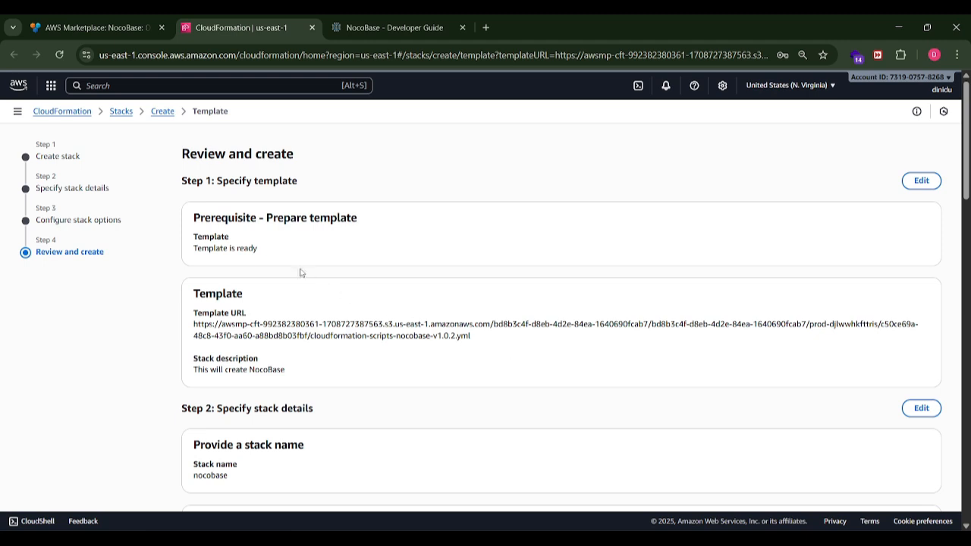
- Review the template, parameters and stack options, and submit the nocobase stack for creation
{"action": "scroll", "coordinate": [289, 254], "scroll_direction": "down", "scroll_amount": 5}
{"action": "scroll", "coordinate": [288, 254], "scroll_direction": "down", "scroll_amount": 1}
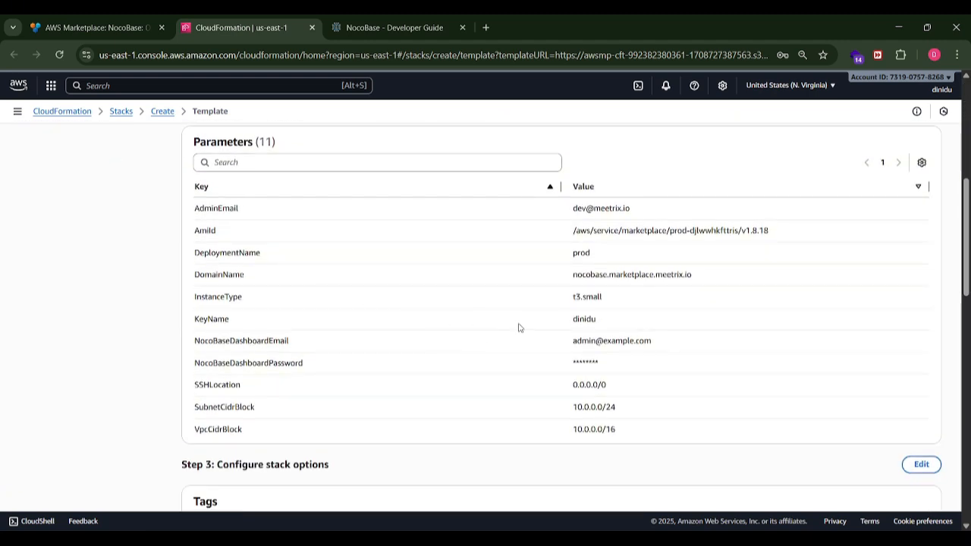
{"action": "scroll", "coordinate": [515, 320], "scroll_direction": "down", "scroll_amount": 3}
{"action": "scroll", "coordinate": [513, 316], "scroll_direction": "down", "scroll_amount": 10}
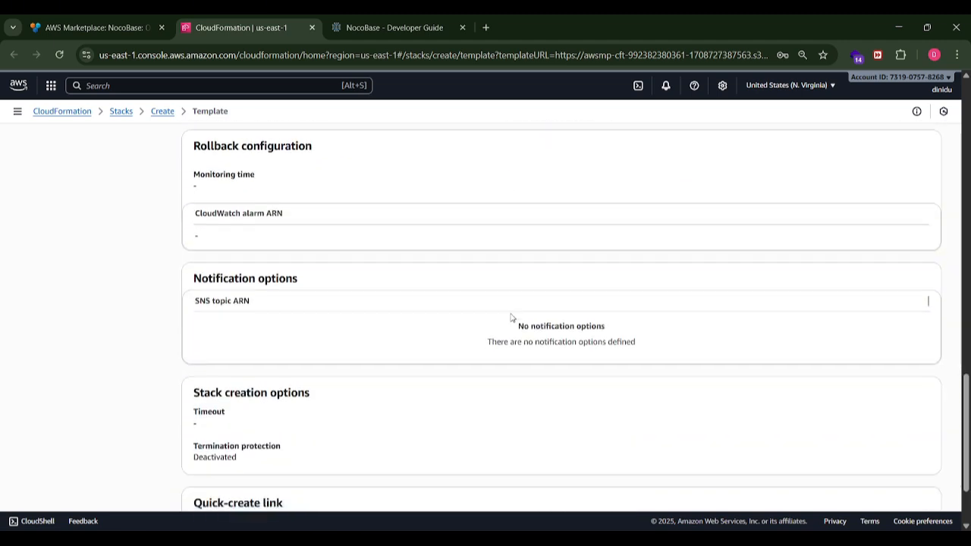
{"action": "left_click", "coordinate": [928, 483]}
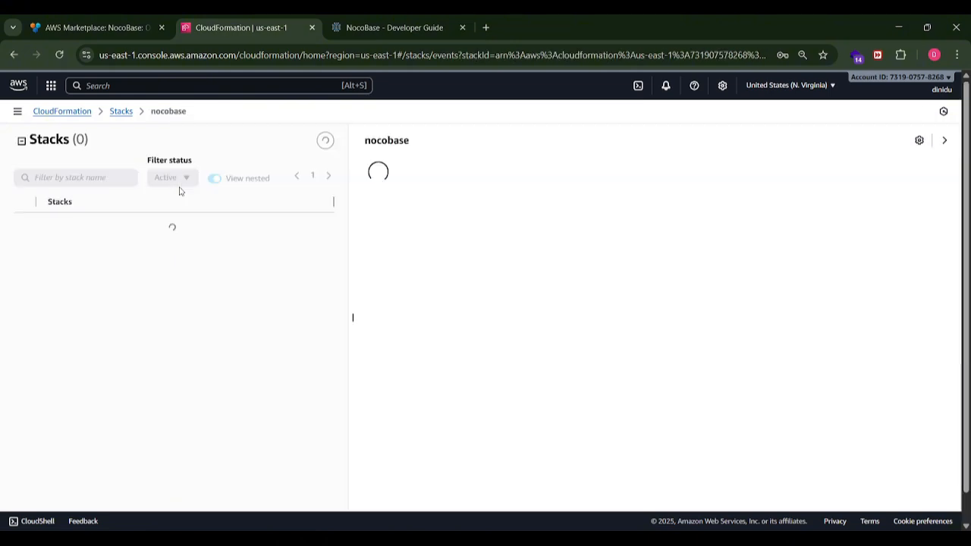
- Reload the nocobase stack's status and copy the PublicIp value from its outputs
{"action": "left_click", "coordinate": [60, 55]}
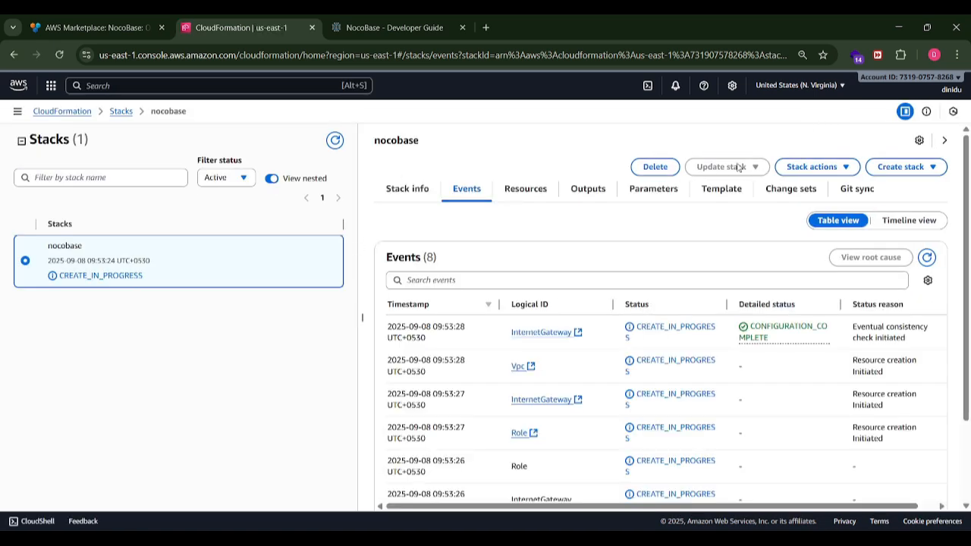
{"action": "left_click", "coordinate": [60, 55]}
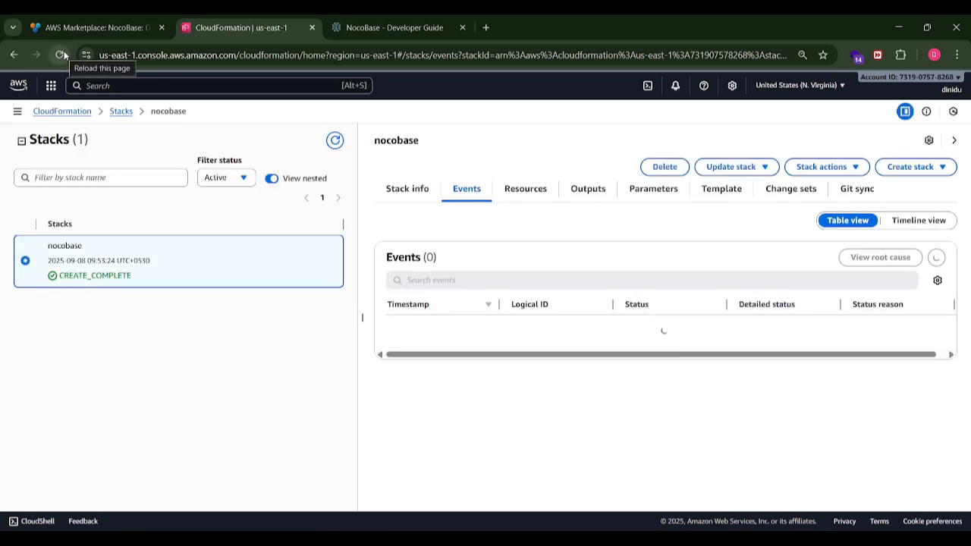
{"action": "left_click", "coordinate": [588, 189]}
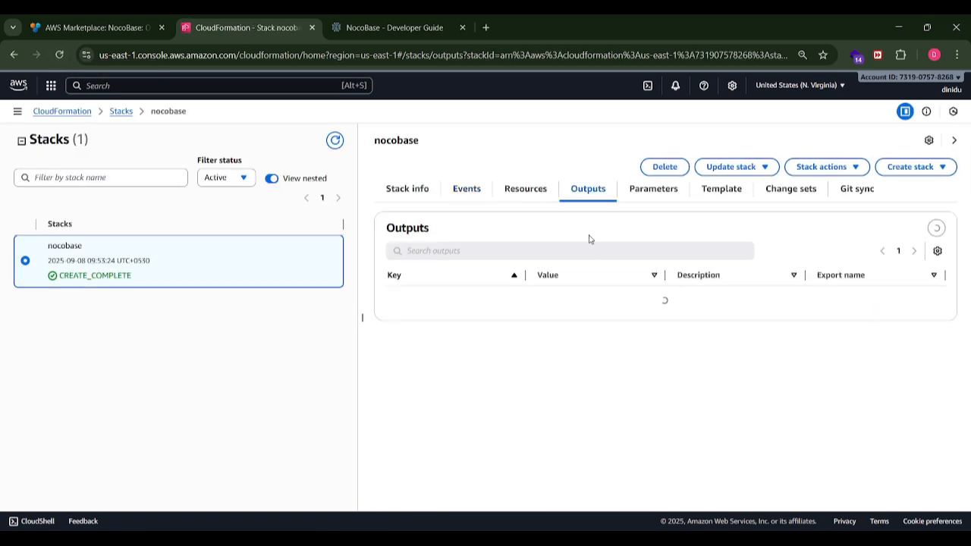
{"action": "left_click_drag", "start_coordinate": [583, 371], "coordinate": [519, 373]}
{"action": "key", "text": "ctrl+c"}
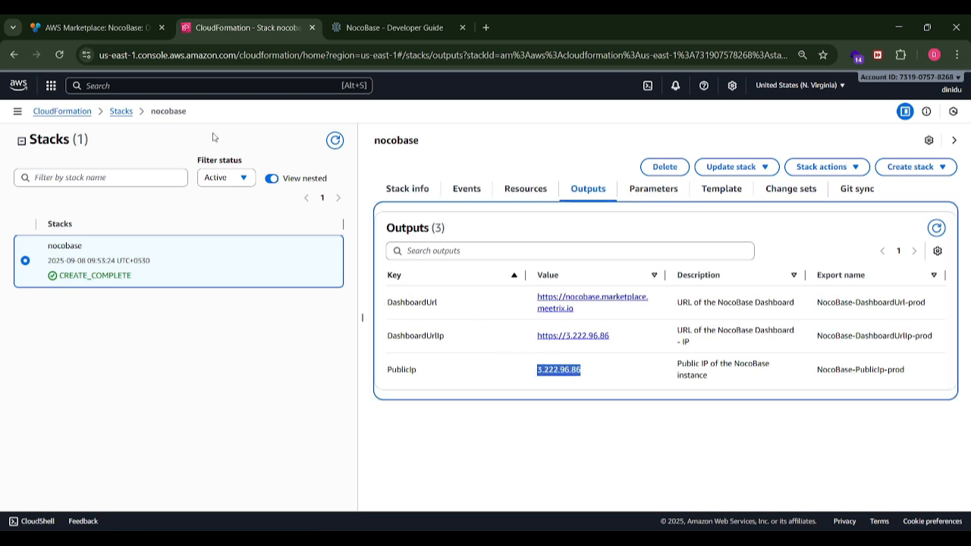
- Open Route 53 in a new browser tab and go to the marketplace.meetrix.io hosted zone
{"action": "left_click", "coordinate": [54, 87]}
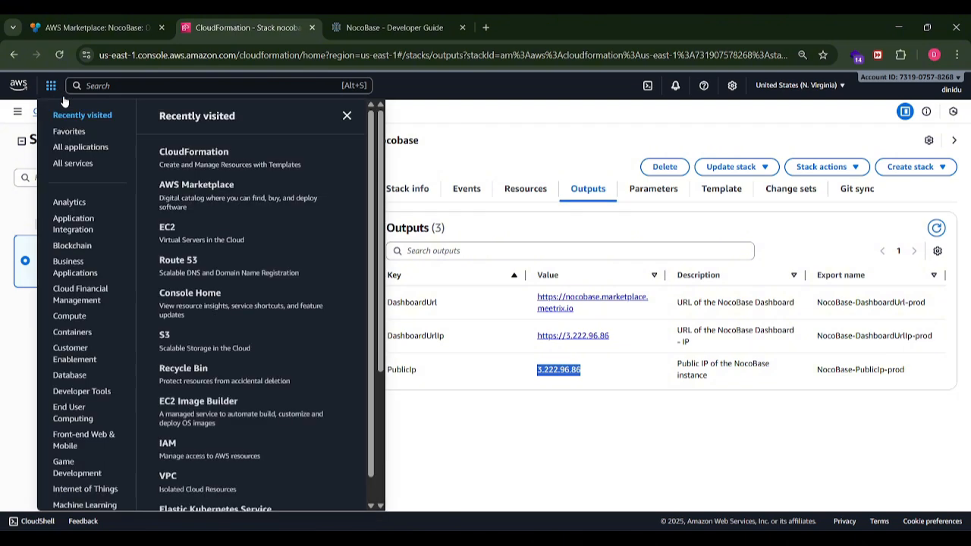
{"action": "right_click", "coordinate": [191, 262]}
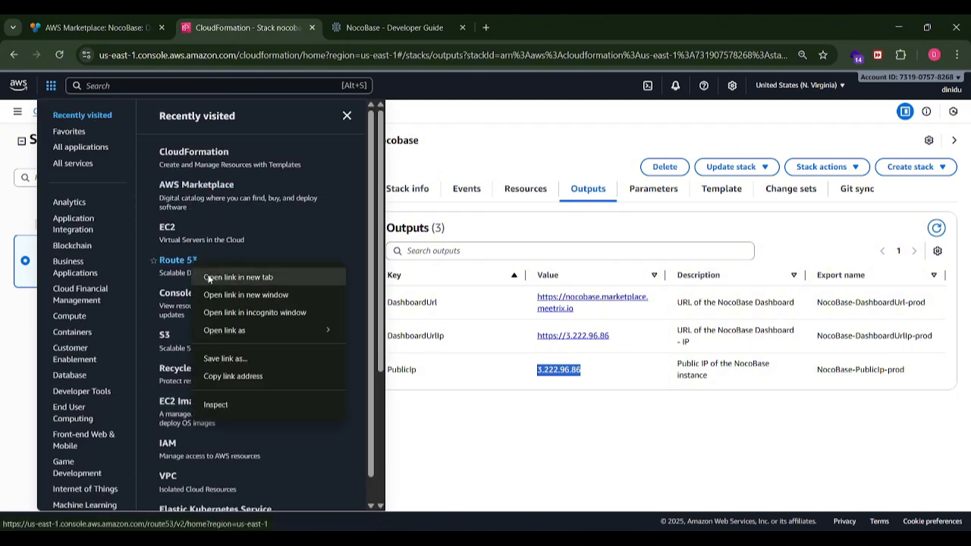
{"action": "left_click", "coordinate": [228, 277]}
{"action": "left_click", "coordinate": [416, 30]}
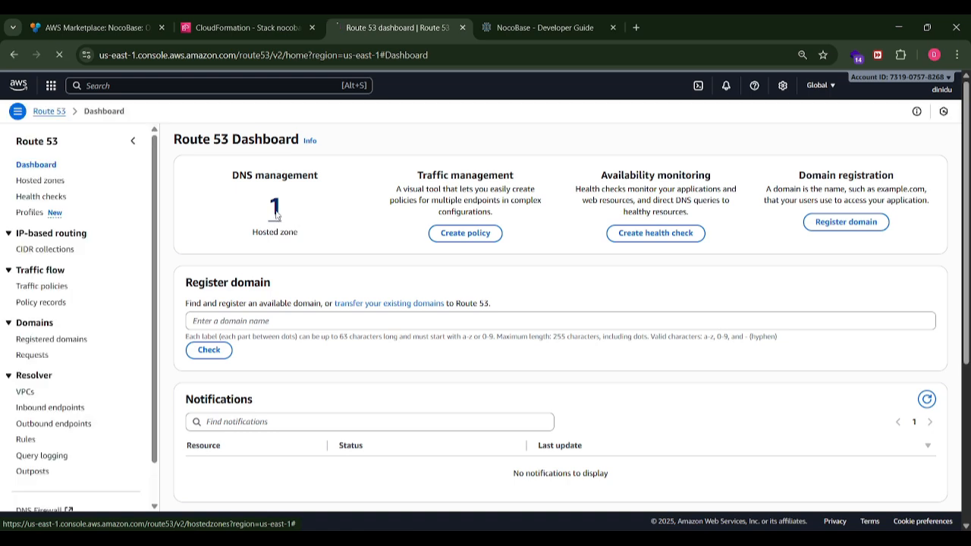
{"action": "left_click", "coordinate": [276, 209]}
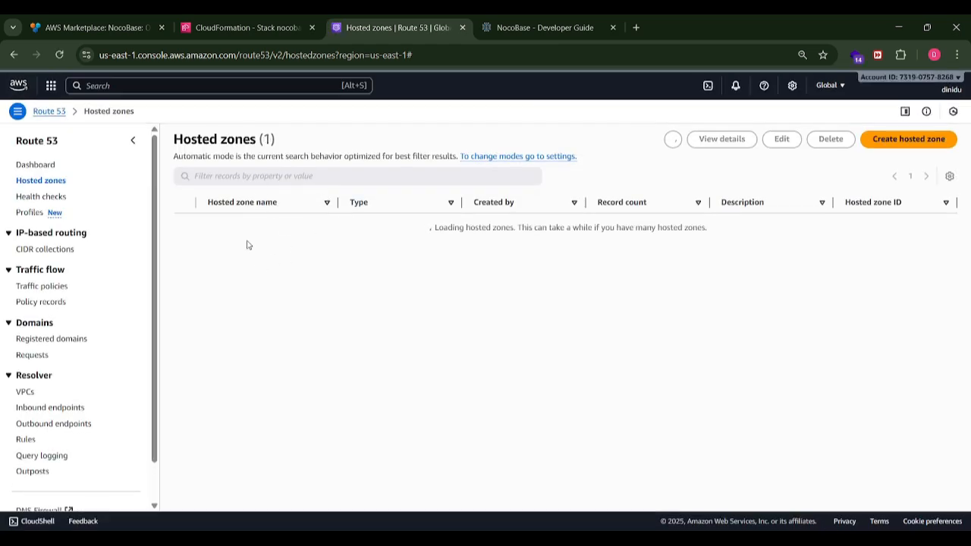
{"action": "left_click", "coordinate": [247, 226]}
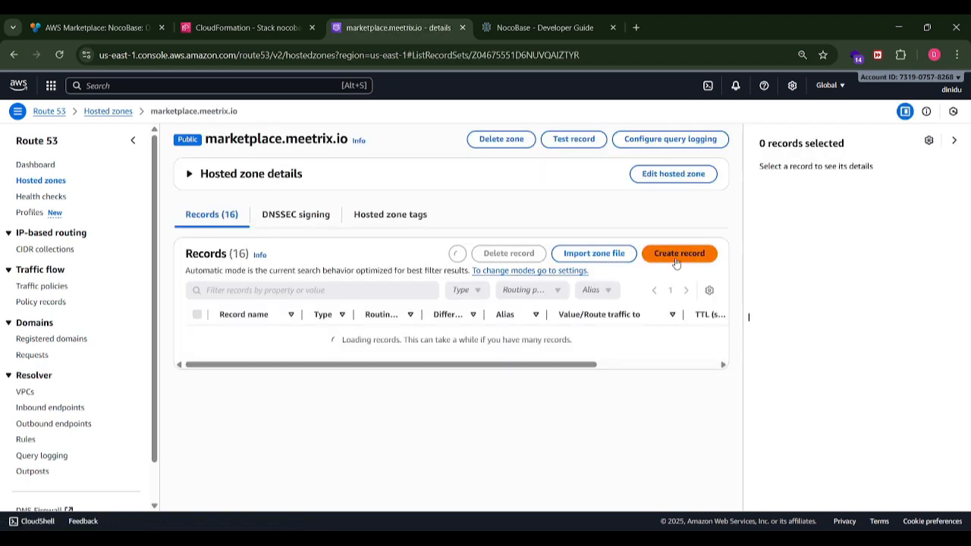
- Create an A record named nocobase in the marketplace.meetrix.io hosted zone with the value 3.222.96.86
{"action": "scroll", "coordinate": [671, 227], "scroll_direction": "down", "scroll_amount": 2}
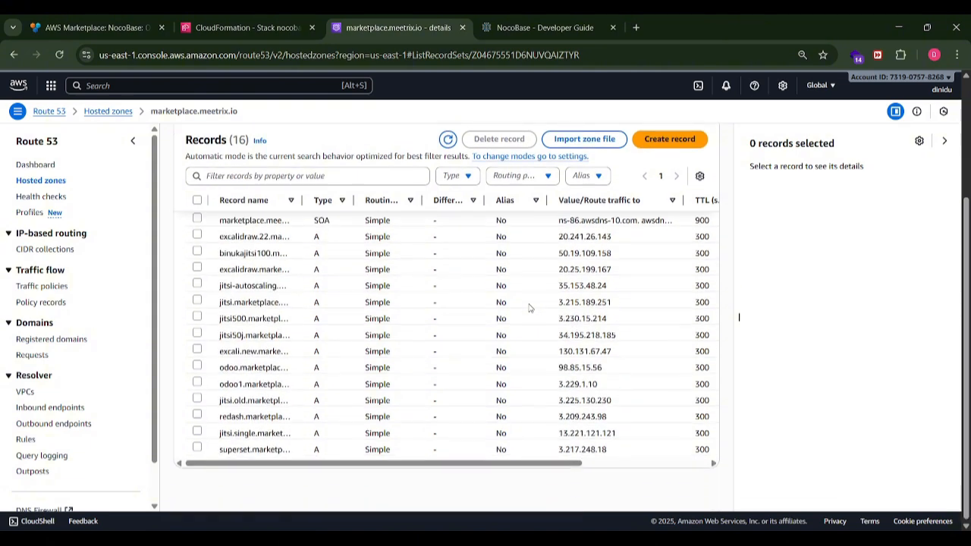
{"action": "left_click", "coordinate": [686, 142]}
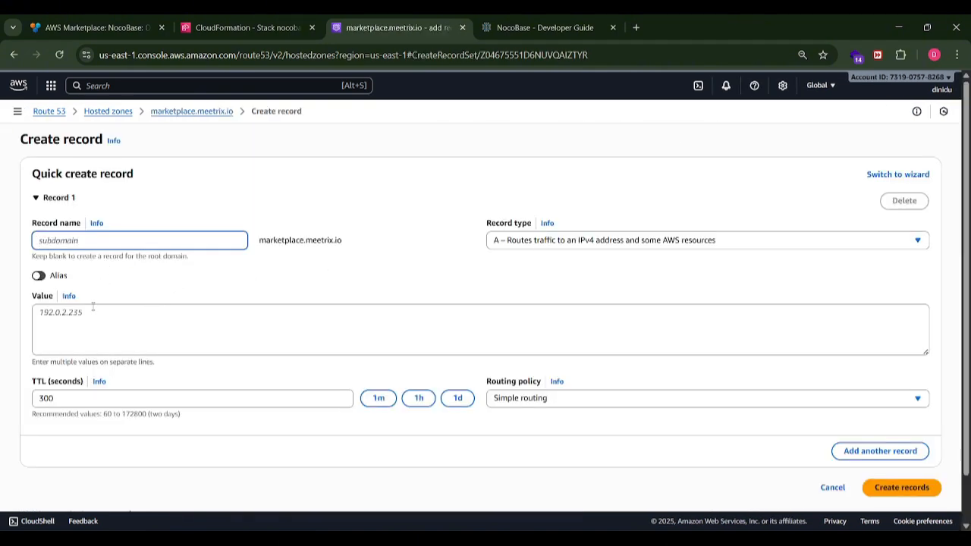
{"action": "type", "text": "nocobase"}
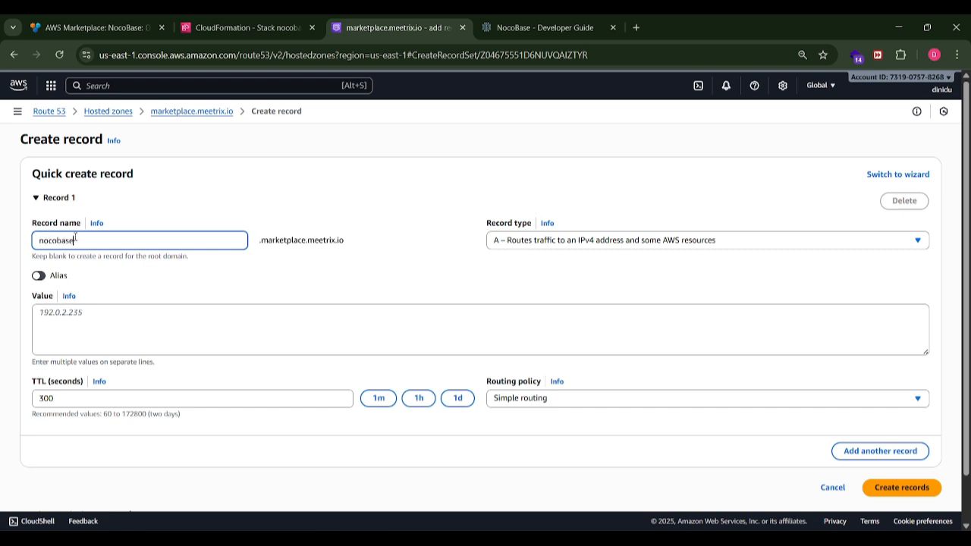
{"action": "left_click", "coordinate": [101, 347]}
{"action": "key", "text": "ctrl+v"}
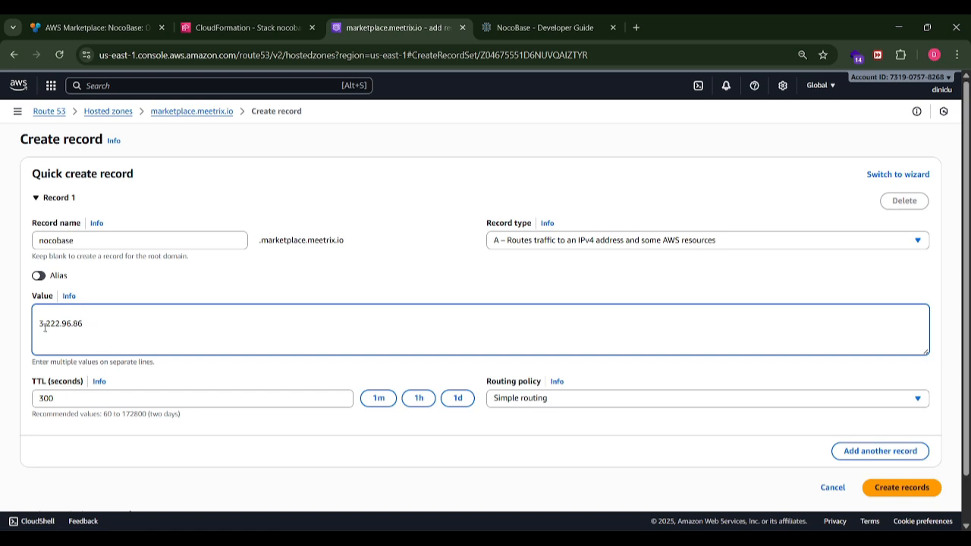
{"action": "key", "text": "BackSpace"}
{"action": "left_click", "coordinate": [108, 240]}
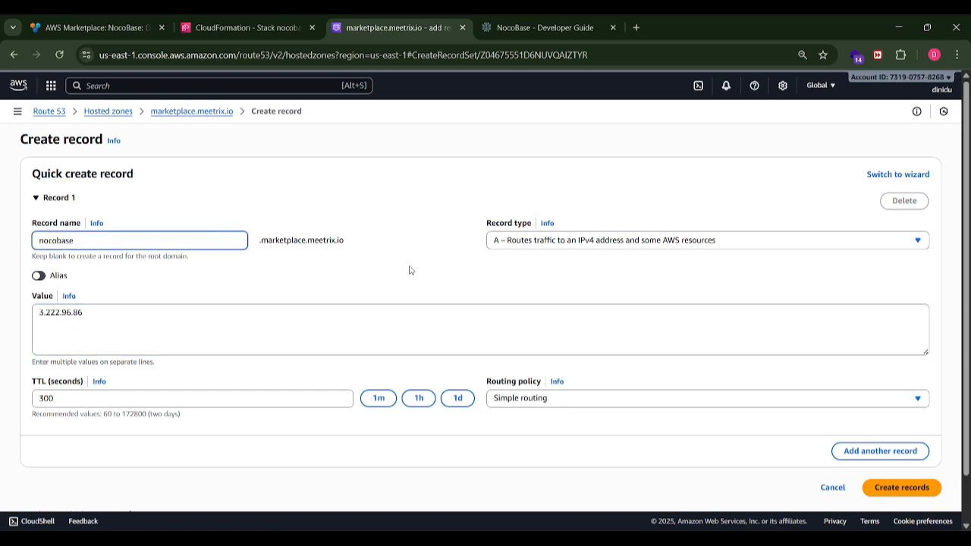
{"action": "left_click", "coordinate": [901, 488]}
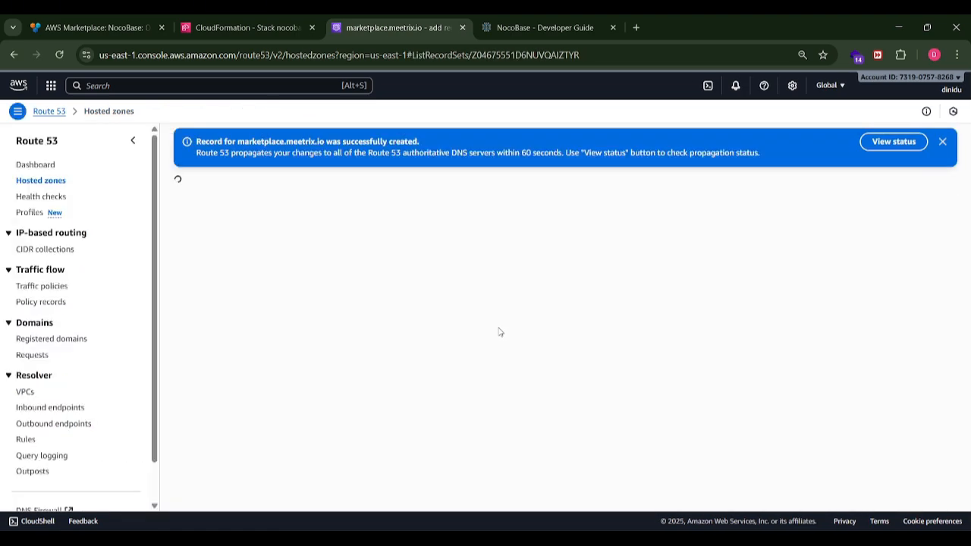
- Switch to the Ubuntu terminal and begin an SSH command using the private .pem key and the ubuntu user
{"action": "left_click", "coordinate": [286, 27]}
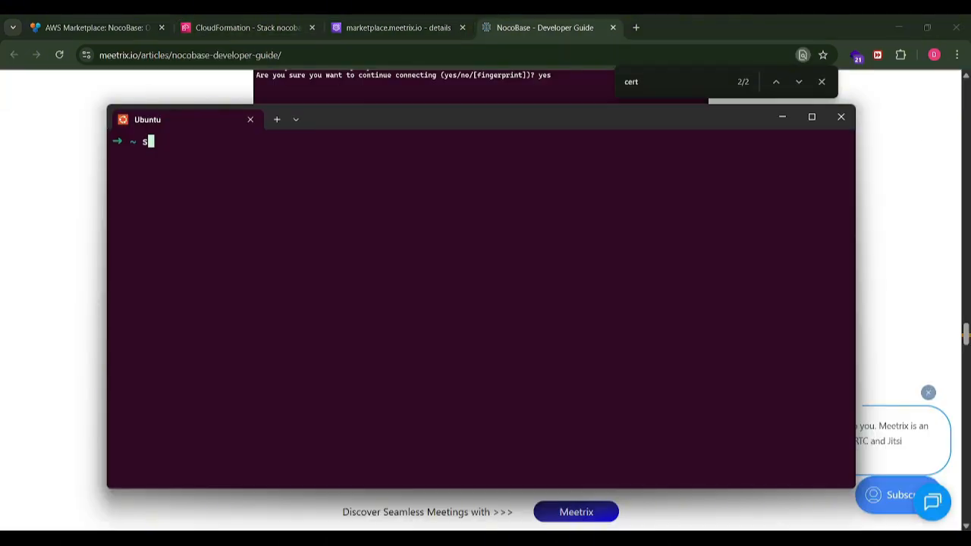
{"action": "type", "text": "sh -i dinidu.pem "}
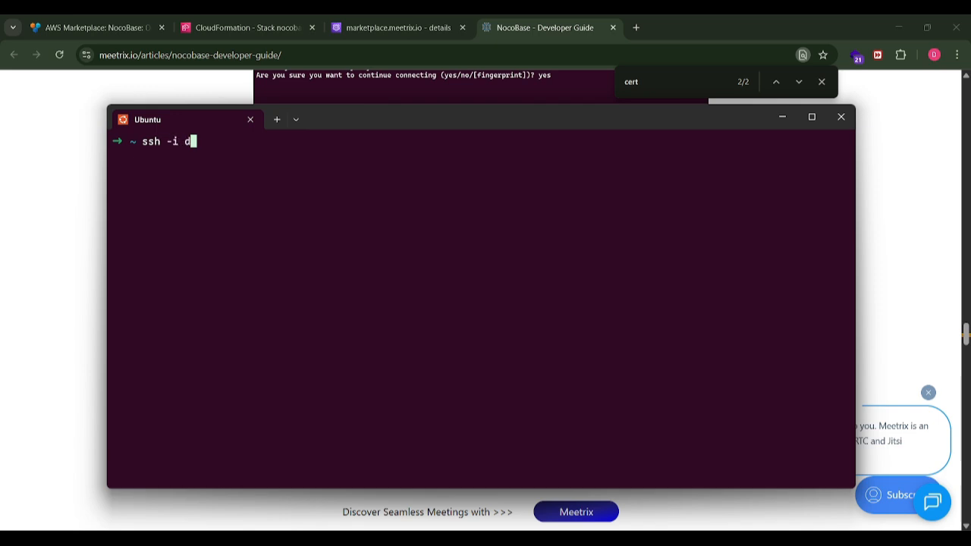
{"action": "type", "text": "u"}
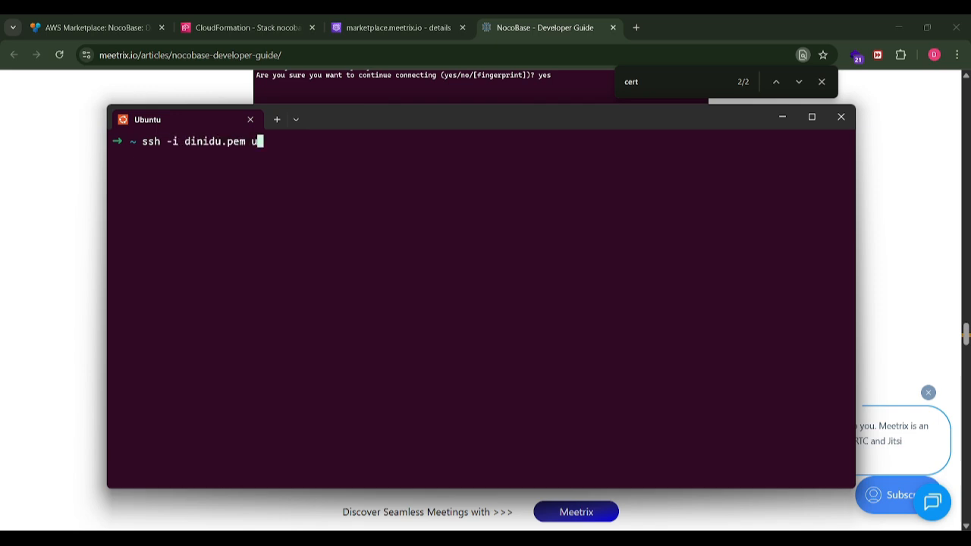
{"action": "type", "text": "buntu@"}
{"action": "key", "text": "Right"}
{"action": "key", "text": "BackSpace"}
{"action": "key", "text": "BackSpace"}
{"action": "key", "text": "BackSpace"}
{"action": "key", "text": "BackSpace"}
{"action": "key", "text": "BackSpace"}
{"action": "key", "text": "BackSpace"}
{"action": "key", "text": "BackSpace"}
{"action": "key", "text": "BackSpace"}
{"action": "key", "text": "BackSpace"}
{"action": "key", "text": "BackSpace"}
{"action": "key", "text": "BackSpace"}
{"action": "key", "text": "BackSpace"}
{"action": "key", "text": "BackSpace"}
{"action": "key", "text": "BackSpace"}
{"action": "key", "text": "BackSpace"}
{"action": "key", "text": "BackSpace"}
{"action": "key", "text": "BackSpace"}
{"action": "key", "text": "BackSpace"}
{"action": "key", "text": "BackSpace"}
{"action": "key", "text": "BackSpace"}
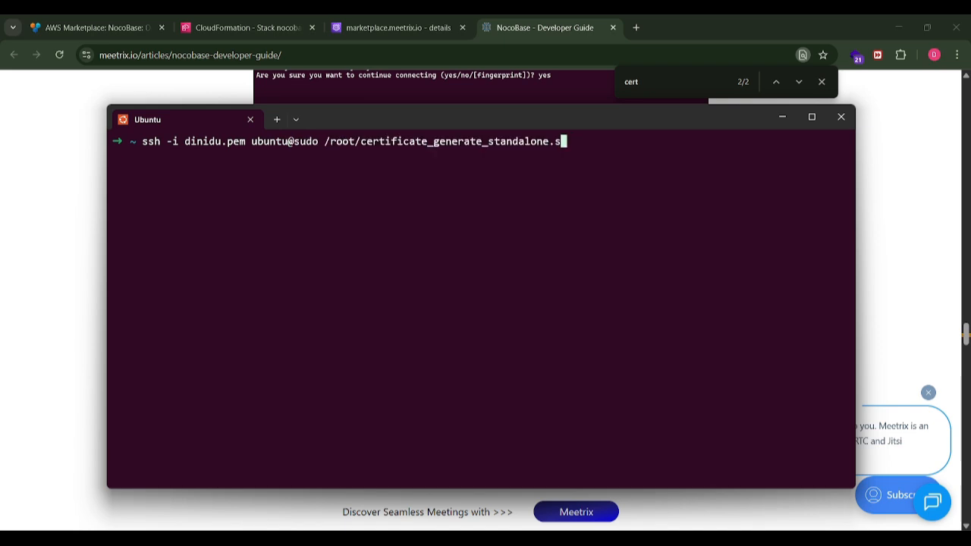
{"action": "key", "text": "BackSpace"}
{"action": "key", "text": "BackSpace"}
{"action": "key", "text": "BackSpace"}
{"action": "key", "text": "BackSpace"}
{"action": "key", "text": "BackSpace"}
{"action": "key", "text": "BackSpace"}
{"action": "key", "text": "BackSpace"}
{"action": "key", "text": "BackSpace"}
{"action": "key", "text": "BackSpace"}
{"action": "key", "text": "BackSpace"}
{"action": "key", "text": "BackSpace"}
{"action": "key", "text": "BackSpace"}
{"action": "key", "text": "BackSpace"}
{"action": "key", "text": "BackSpace"}
{"action": "key", "text": "BackSpace"}
{"action": "key", "text": "BackSpace"}
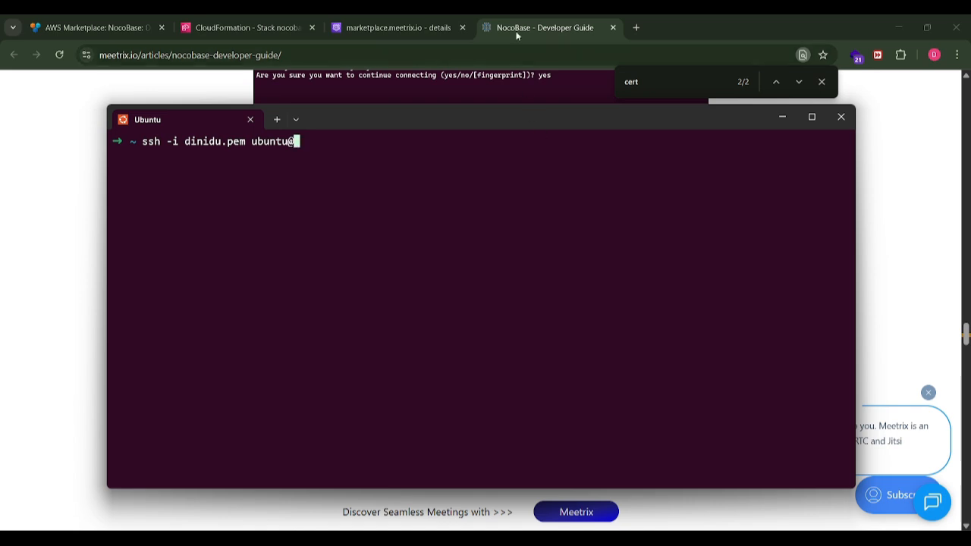
- Copy the PublicIp value 3.222.96.86 from the nocobase stack's outputs and add it as the host in the terminal's SSH command
{"action": "left_click", "coordinate": [280, 29]}
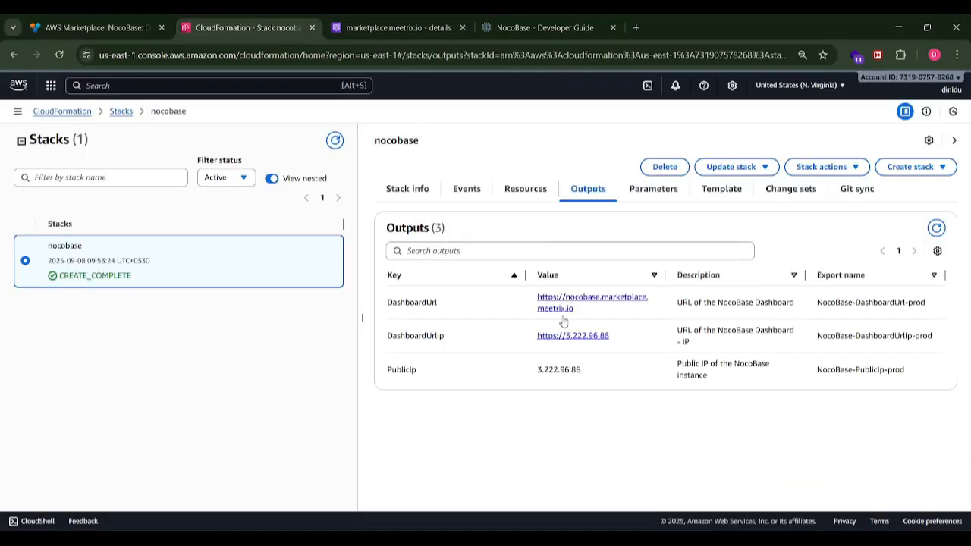
{"action": "double_click", "coordinate": [572, 369]}
{"action": "key", "text": "alt+Tab"}
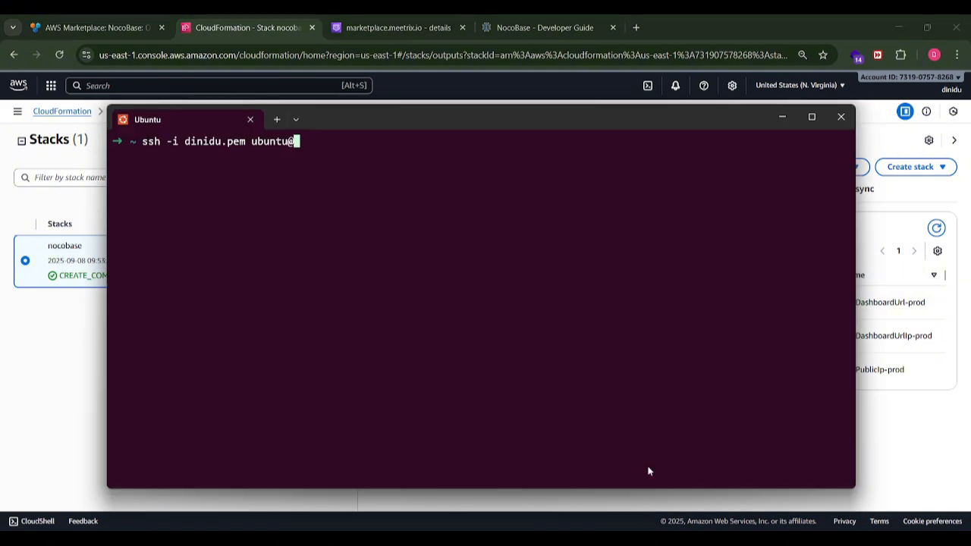
{"action": "key", "text": "ctrl+v"}
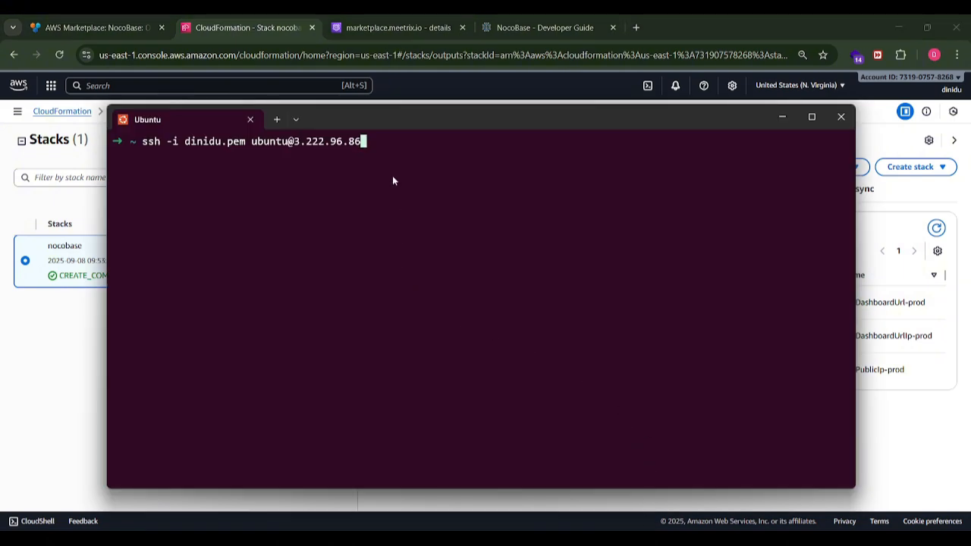
- Connect to the server over SSH and accept its host key with yes
{"action": "key", "text": "Return"}
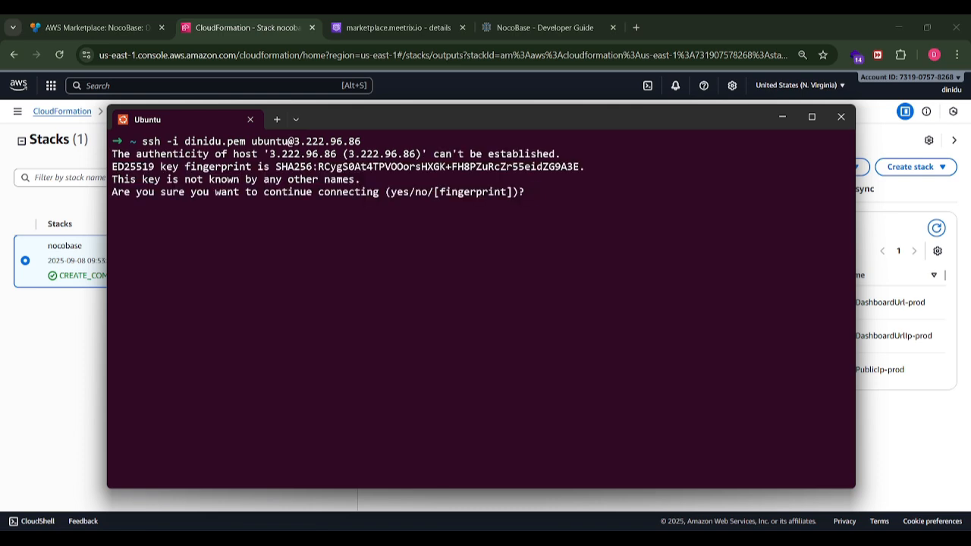
{"action": "type", "text": "yes"}
{"action": "key", "text": "Return"}
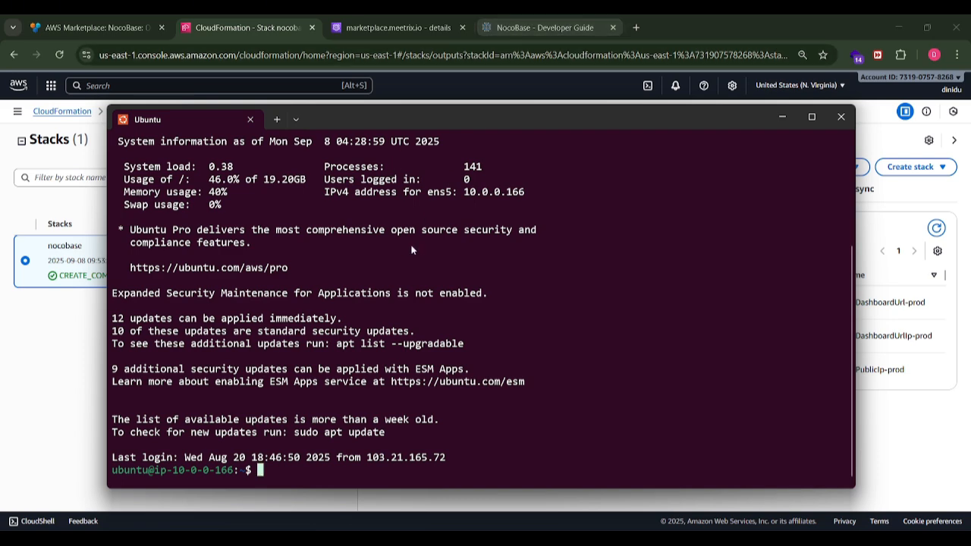
- Copy the SSL command from the developer guide, run sudo /root/certificate_generate_standalone.sh on the server, and choose option 1 to reinstall the existing certificate
{"action": "left_click", "coordinate": [518, 31]}
{"action": "left_click_drag", "start_coordinate": [486, 306], "coordinate": [268, 301]}
{"action": "key", "text": "ctrl+c"}
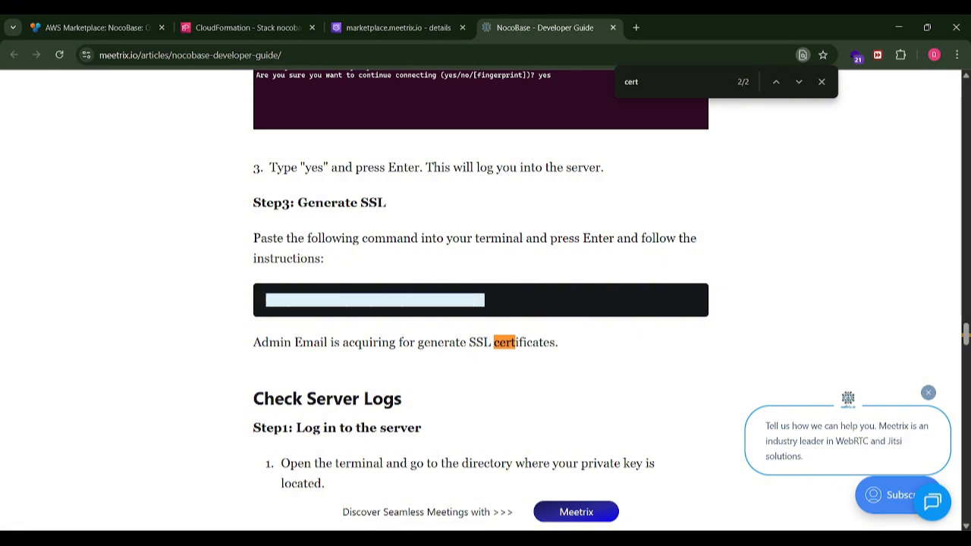
{"action": "left_click", "coordinate": [604, 468]}
{"action": "key", "text": "ctrl+v"}
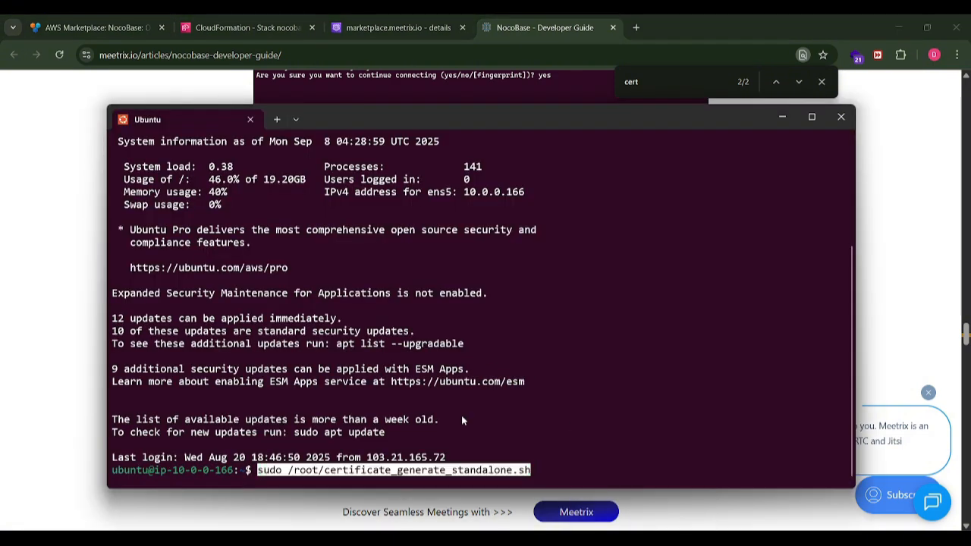
{"action": "key", "text": "Return"}
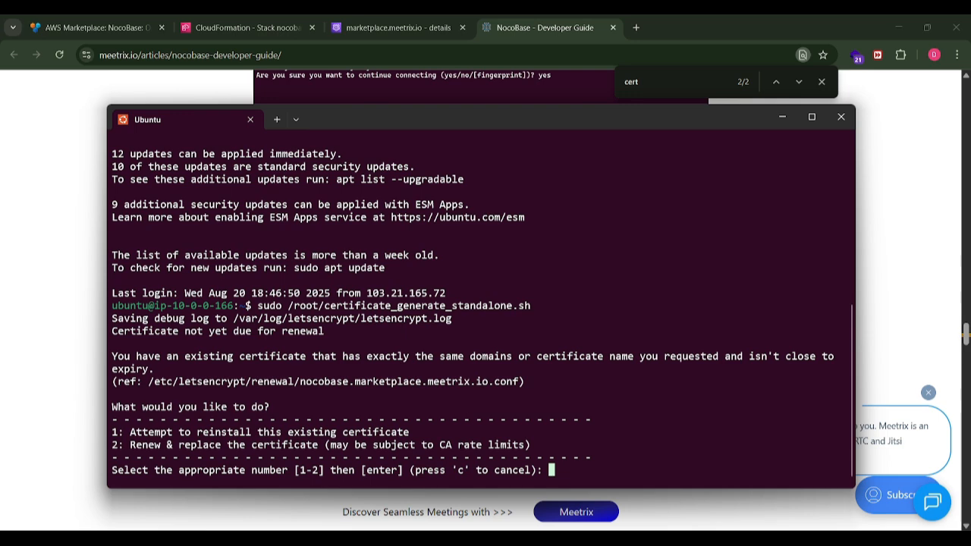
{"action": "type", "text": "1"}
{"action": "key", "text": "Return"}
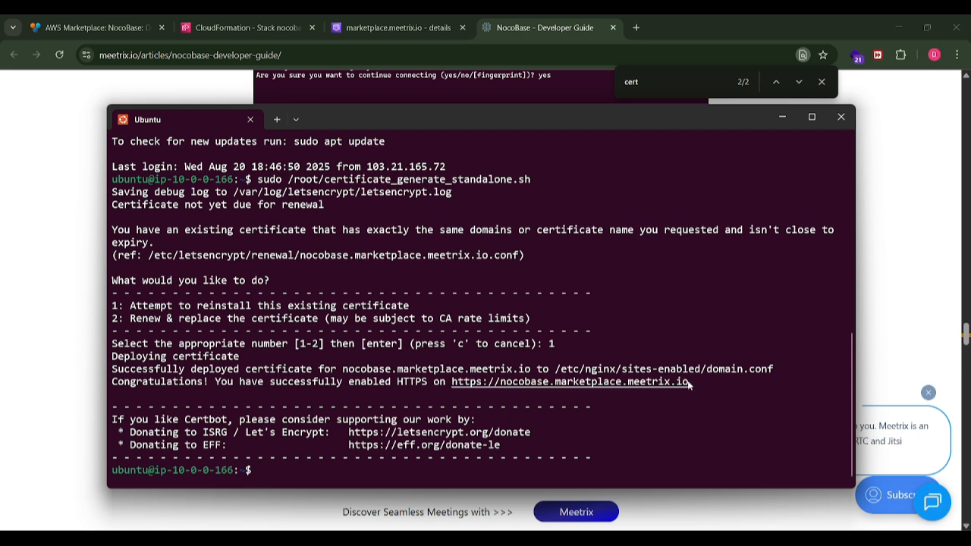
{"action": "left_click_drag", "start_coordinate": [689, 385], "coordinate": [450, 385]}
{"action": "key", "text": "ctrl+c"}
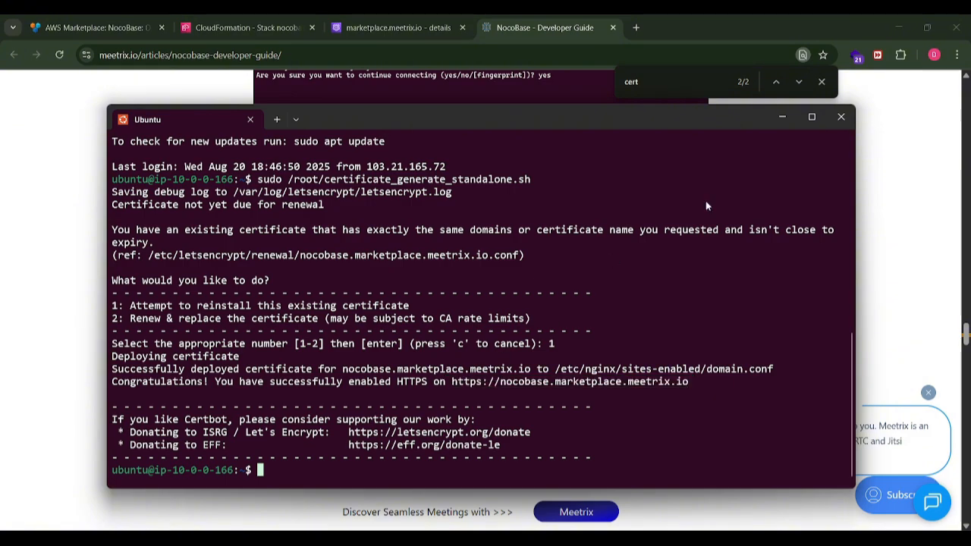
{"action": "left_click", "coordinate": [958, 54]}
{"action": "left_click", "coordinate": [871, 147]}
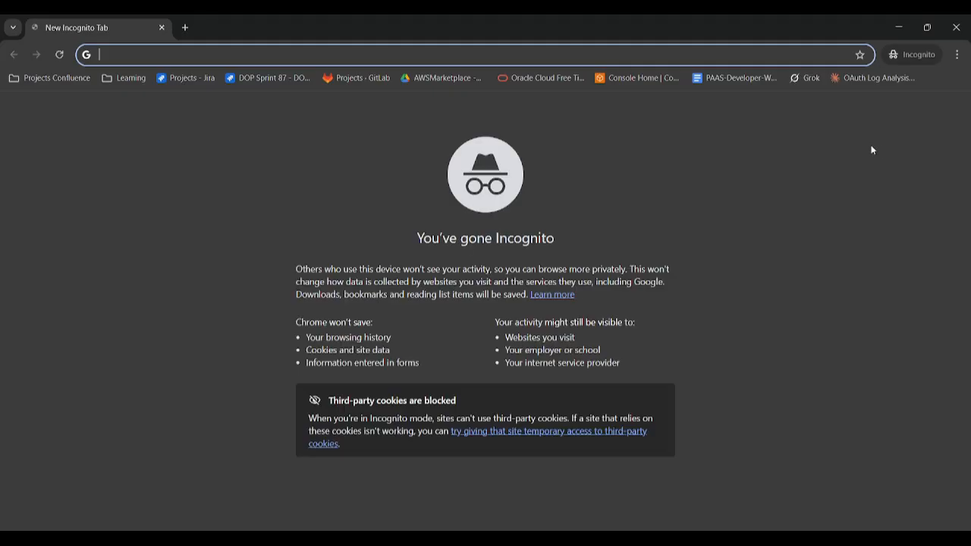
{"action": "key", "text": "ctrl+v"}
{"action": "key", "text": "Return"}
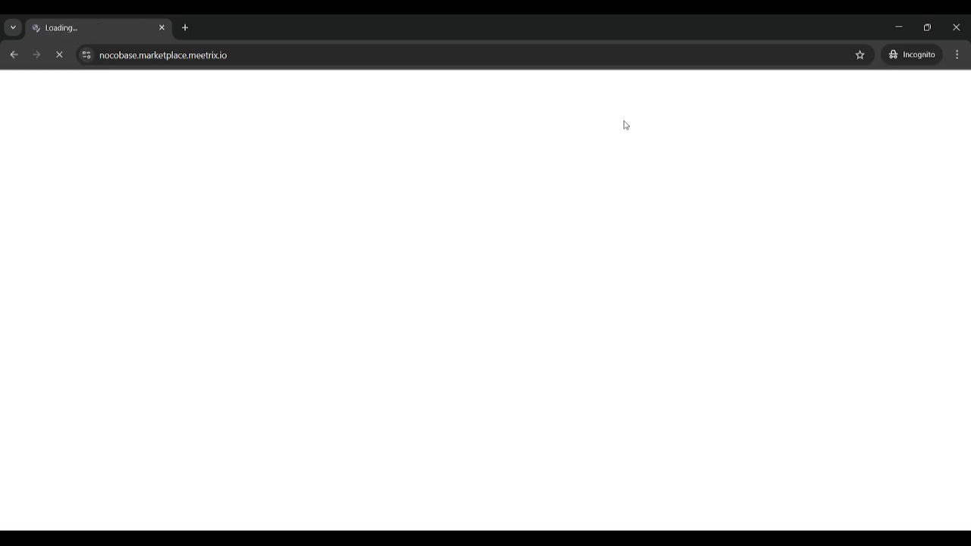
- Sign in to NocoBase with the admin account's e-mail and password
{"action": "left_click", "coordinate": [451, 210]}
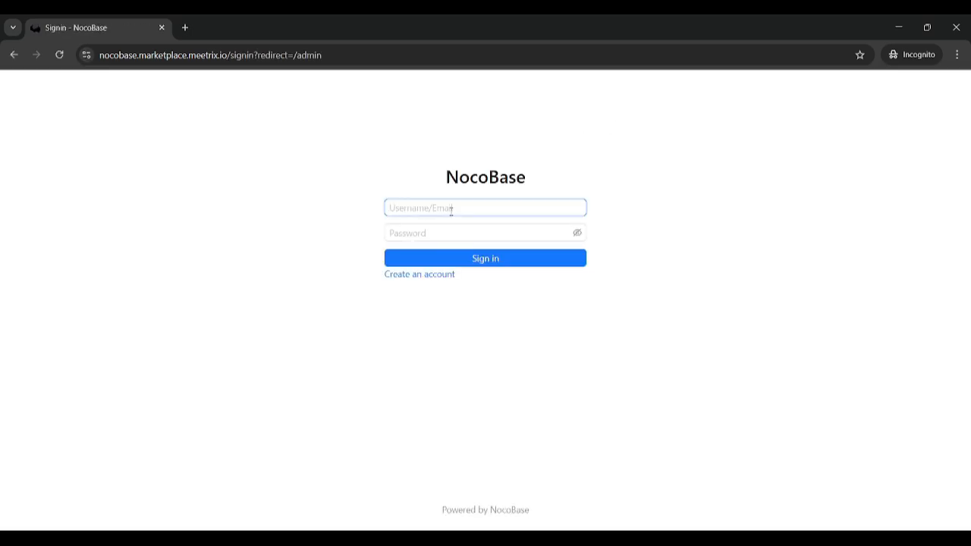
{"action": "type", "text": "admin"}
{"action": "type", "text": "@examp"}
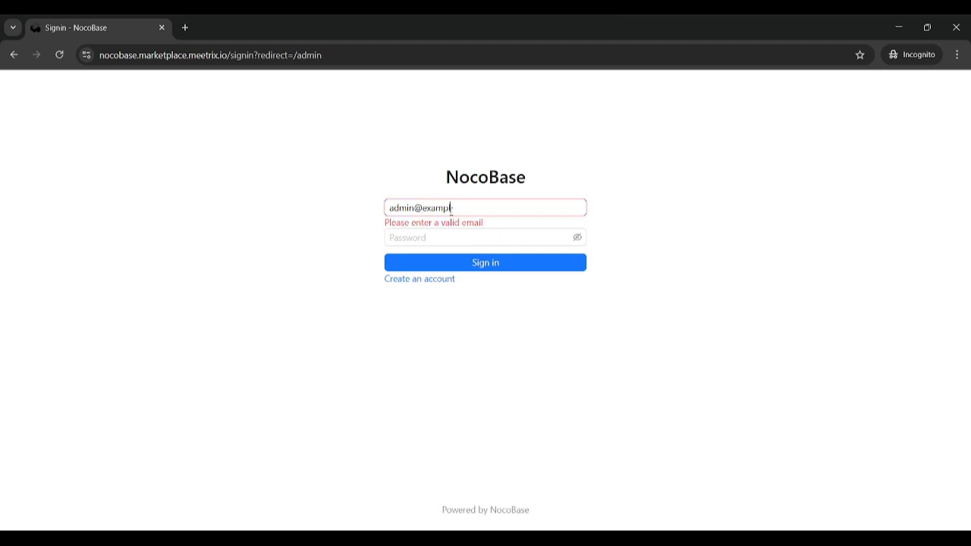
{"action": "type", "text": "le.comn"}
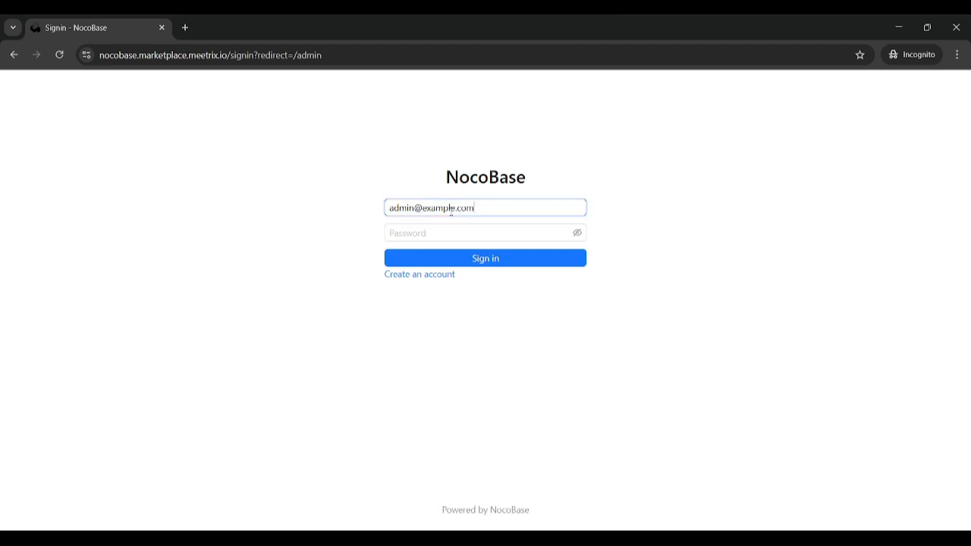
{"action": "left_click", "coordinate": [450, 228]}
{"action": "type", "text": "ad"}
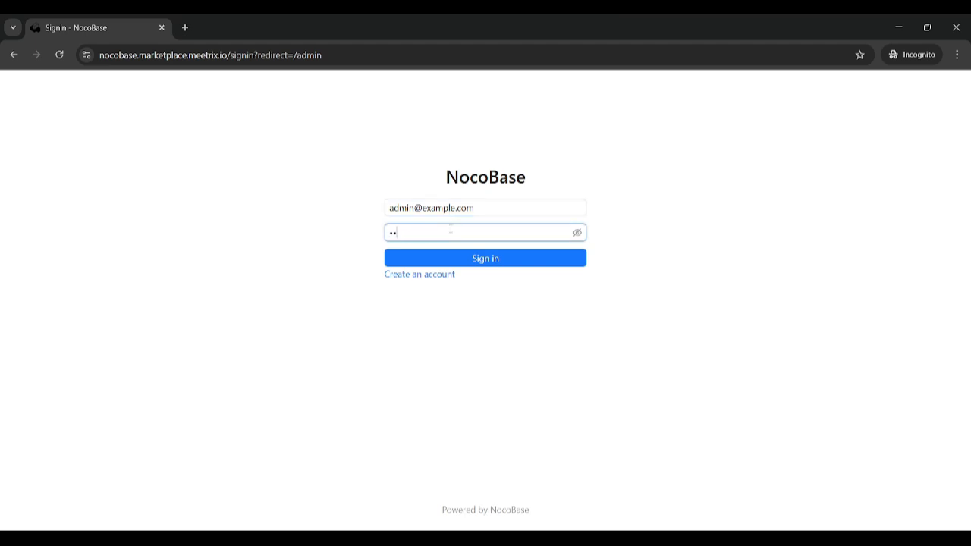
{"action": "type", "text": "min"}
{"action": "left_click", "coordinate": [451, 262]}
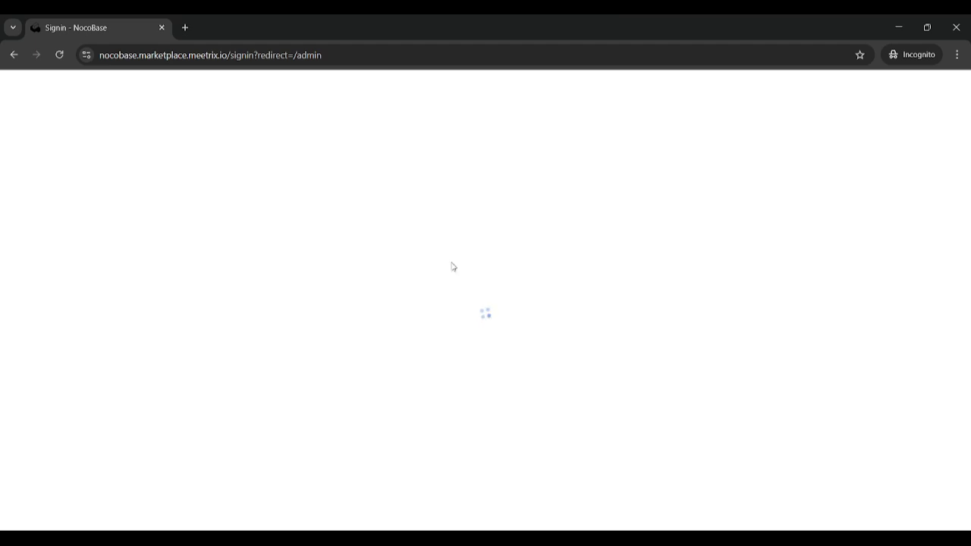